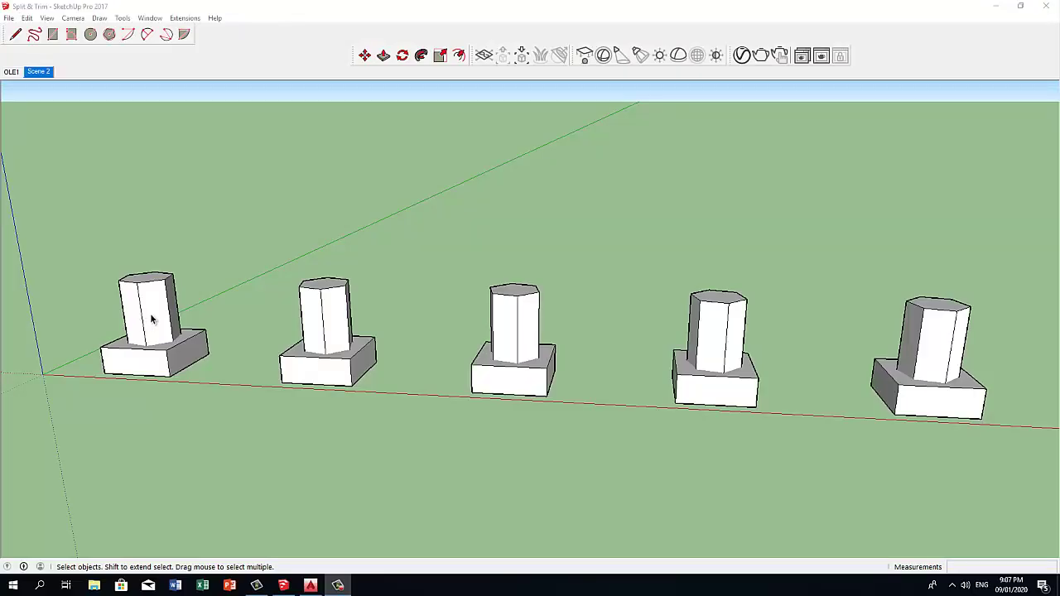
Select the first hexagonal column and its block and apply Solid Tools Intersect.
click(145, 330)
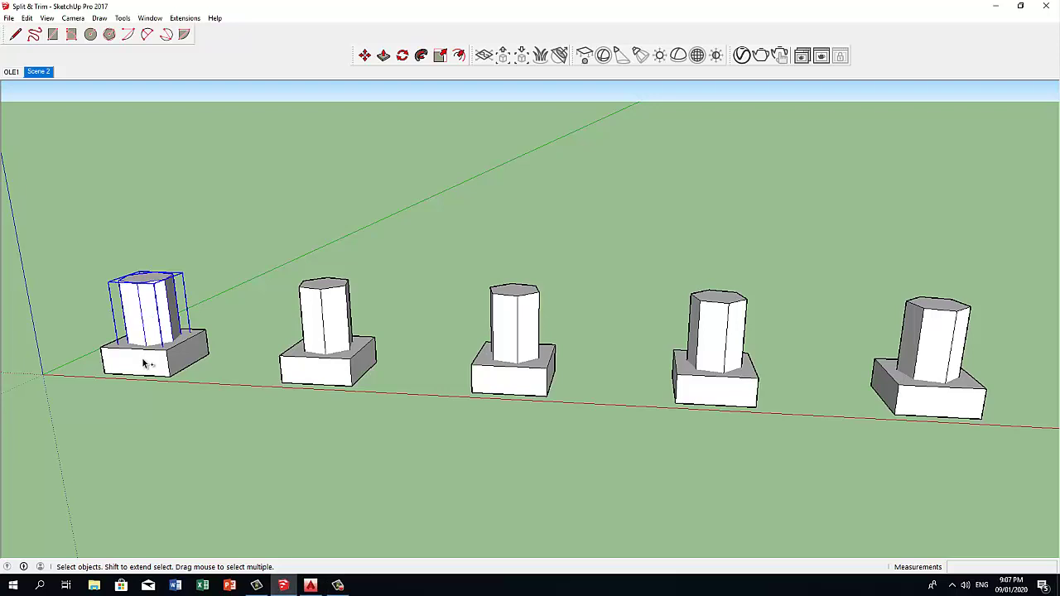
shift+click(145, 365)
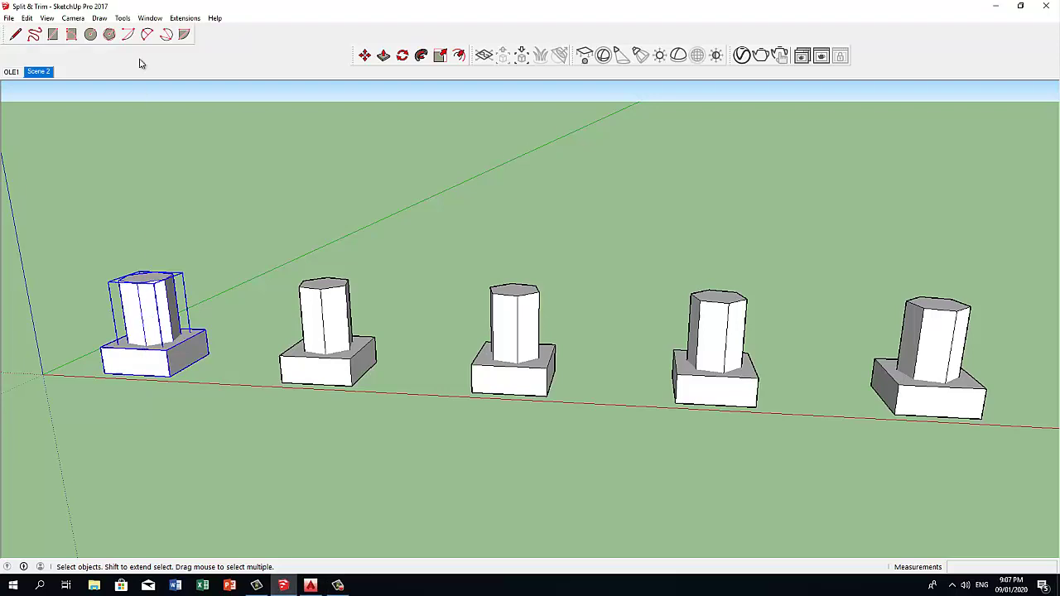
click(122, 18)
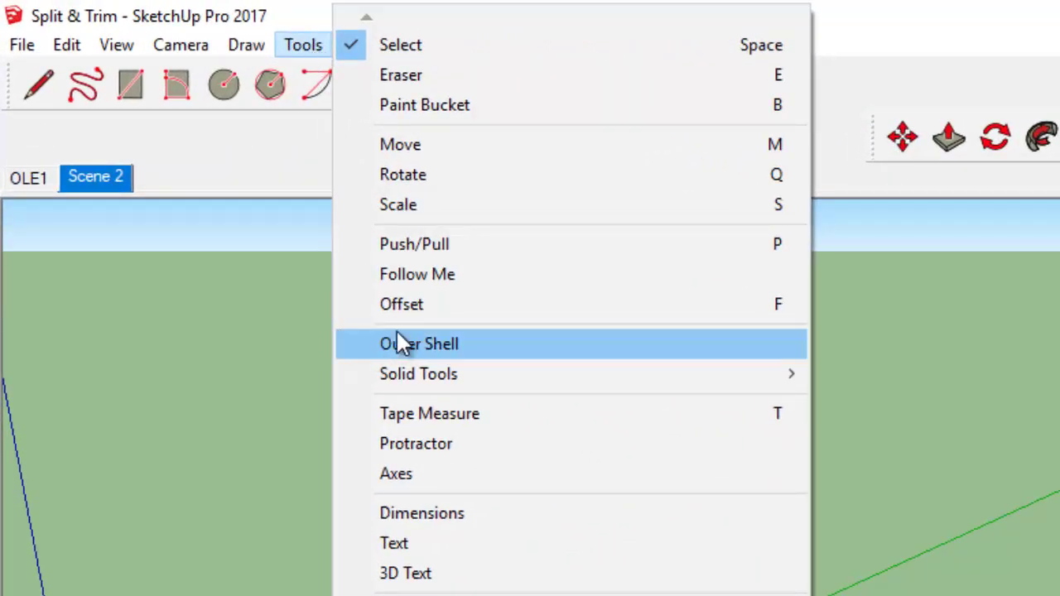
mouse_move(402, 377)
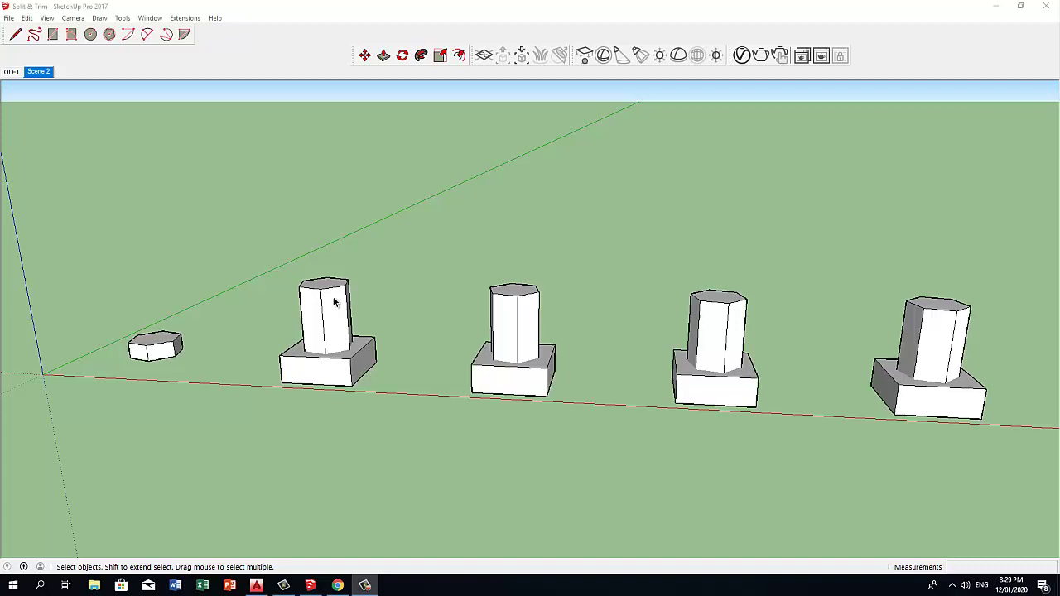
Union the second hexagonal column and its block, then start Move to check they move as one.
click(334, 302)
shift+click(319, 367)
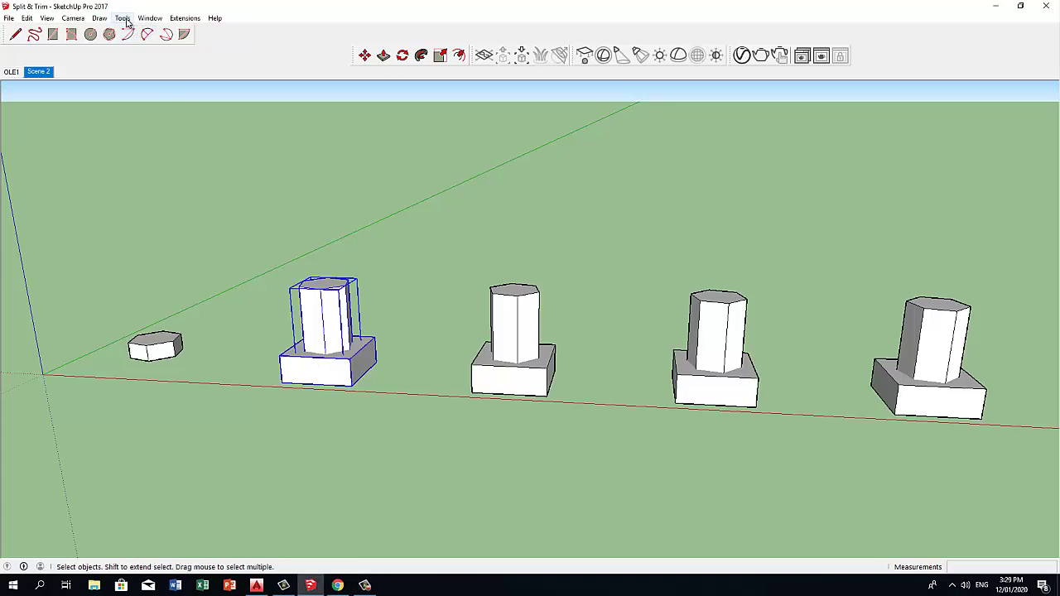
click(123, 17)
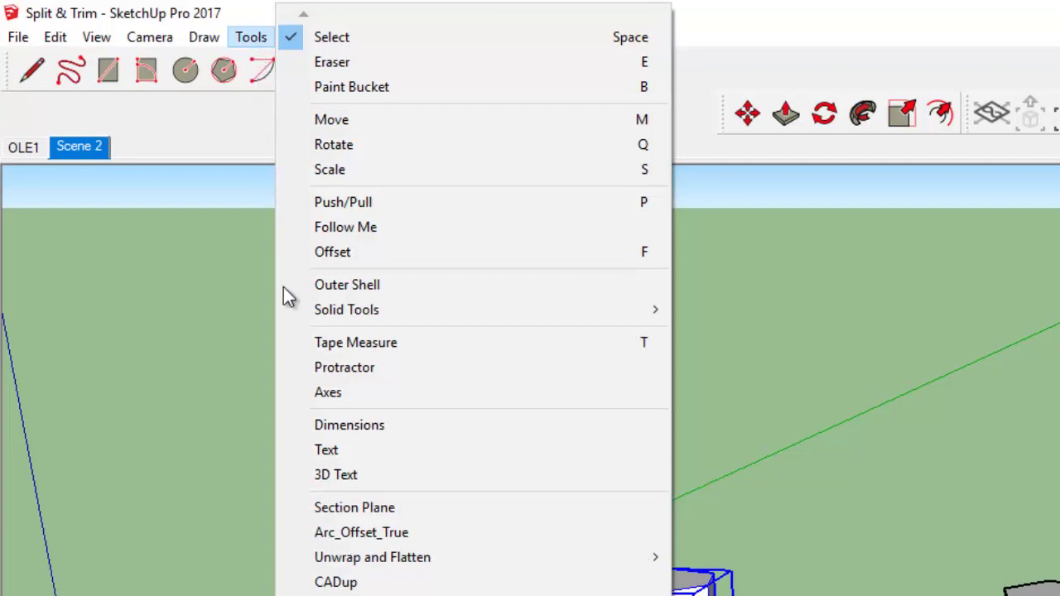
mouse_move(330, 317)
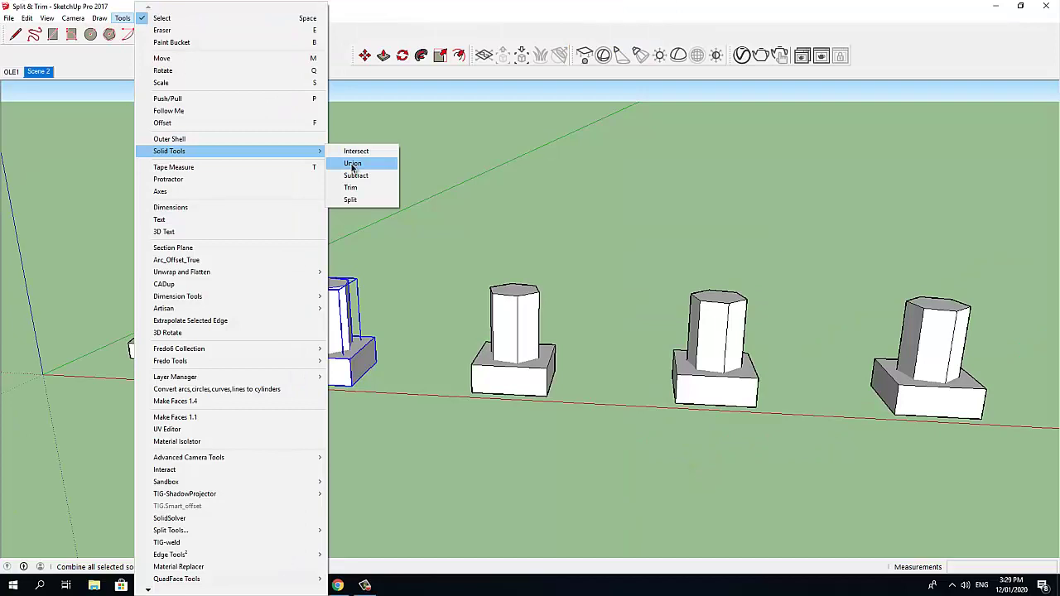
click(718, 344)
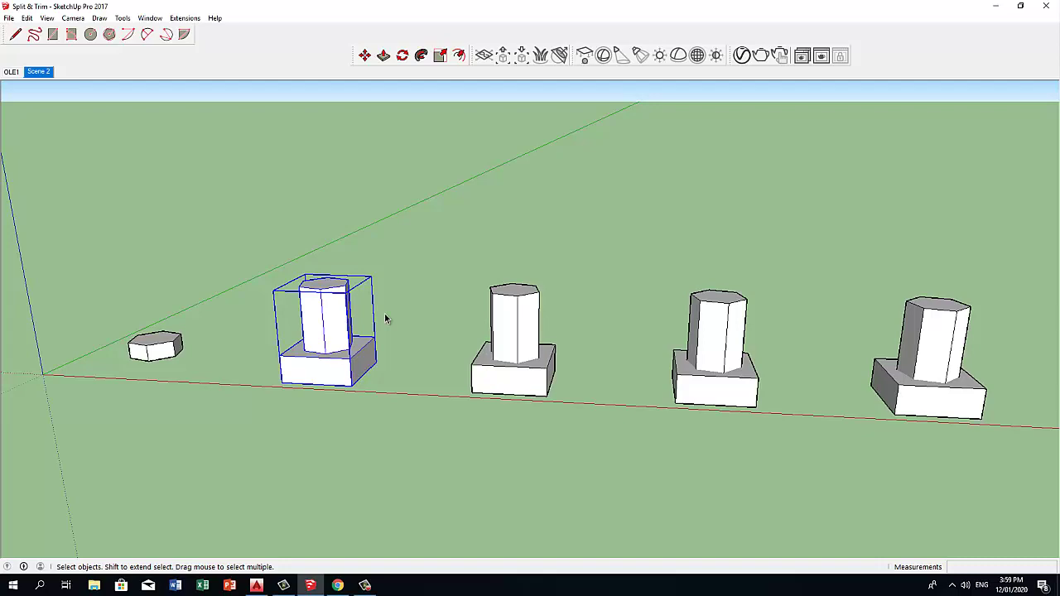
key(m)
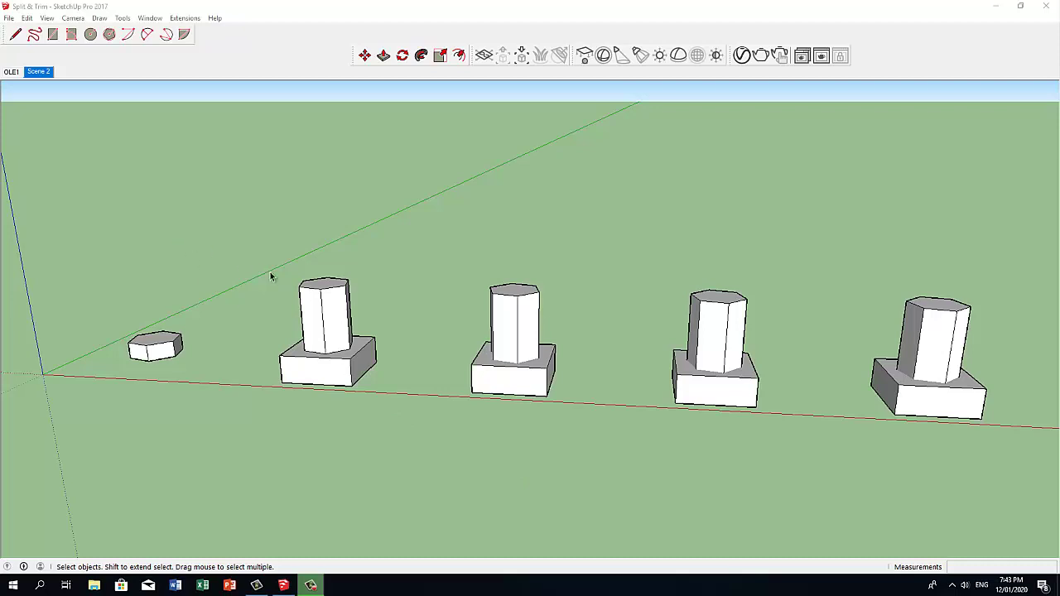
Split the middle hexagonal column and its block with Solid Tools Split.
click(506, 343)
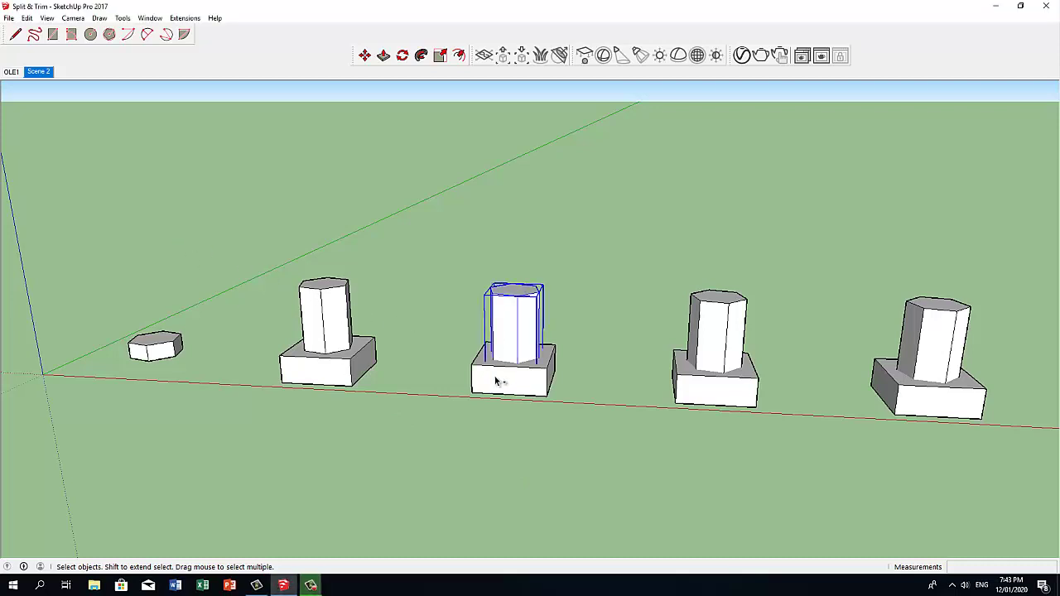
shift+click(497, 381)
click(122, 18)
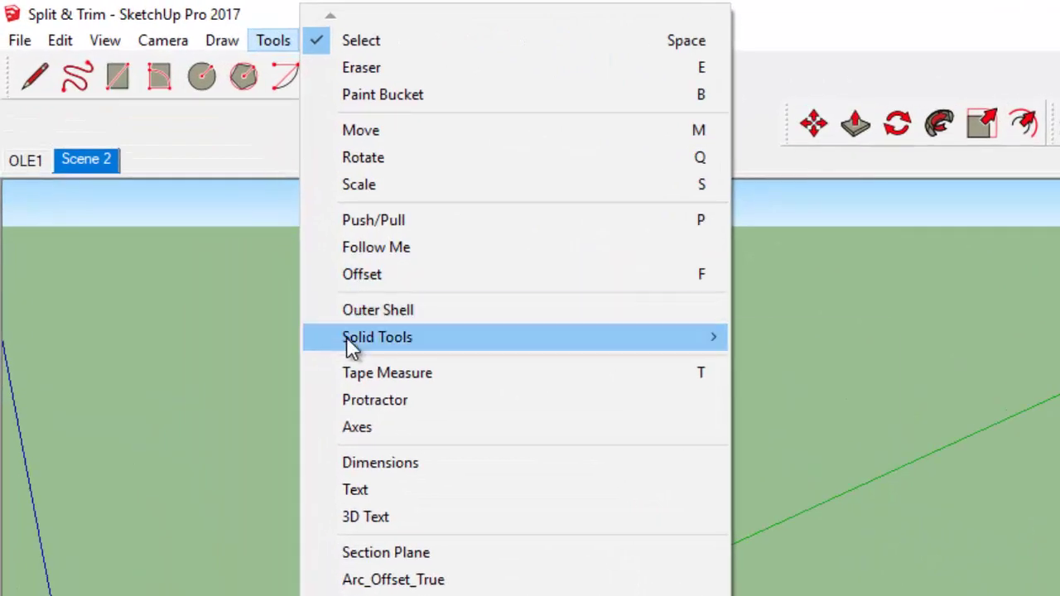
mouse_move(173, 150)
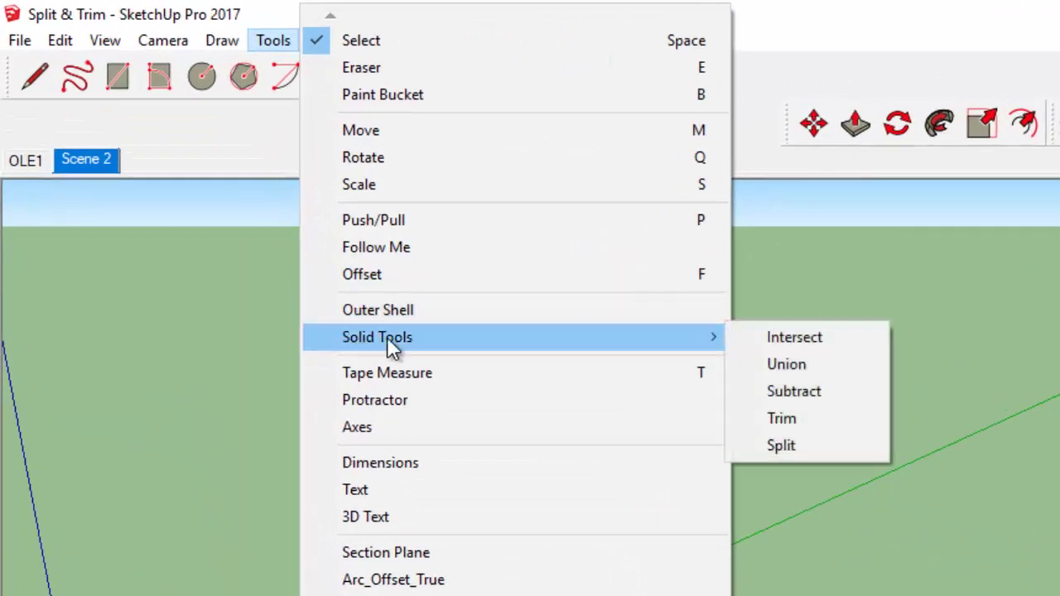
click(782, 445)
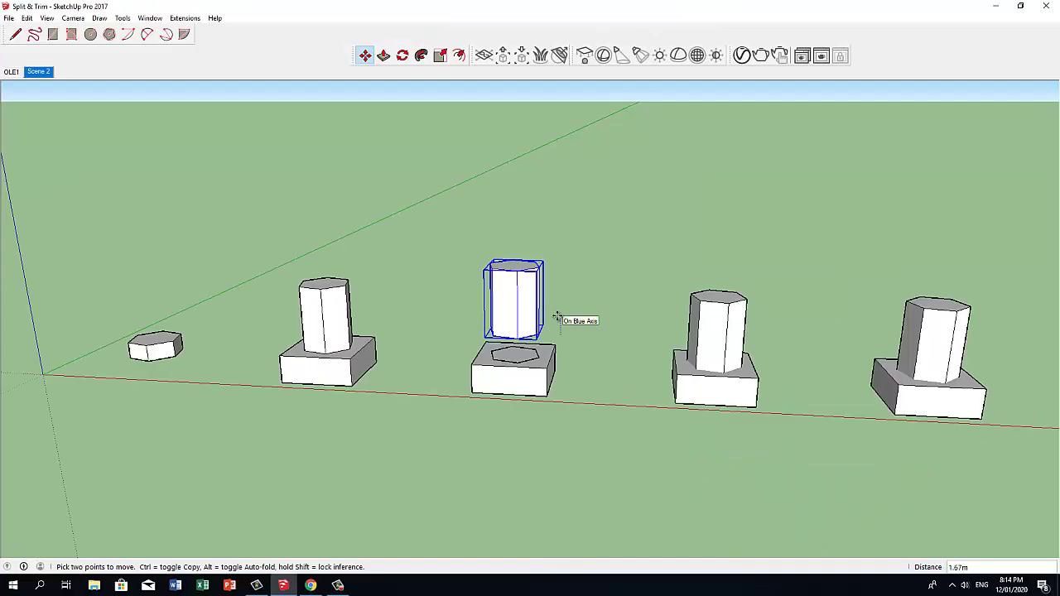
Lift the column above the block and the hexagonal core between them.
click(559, 275)
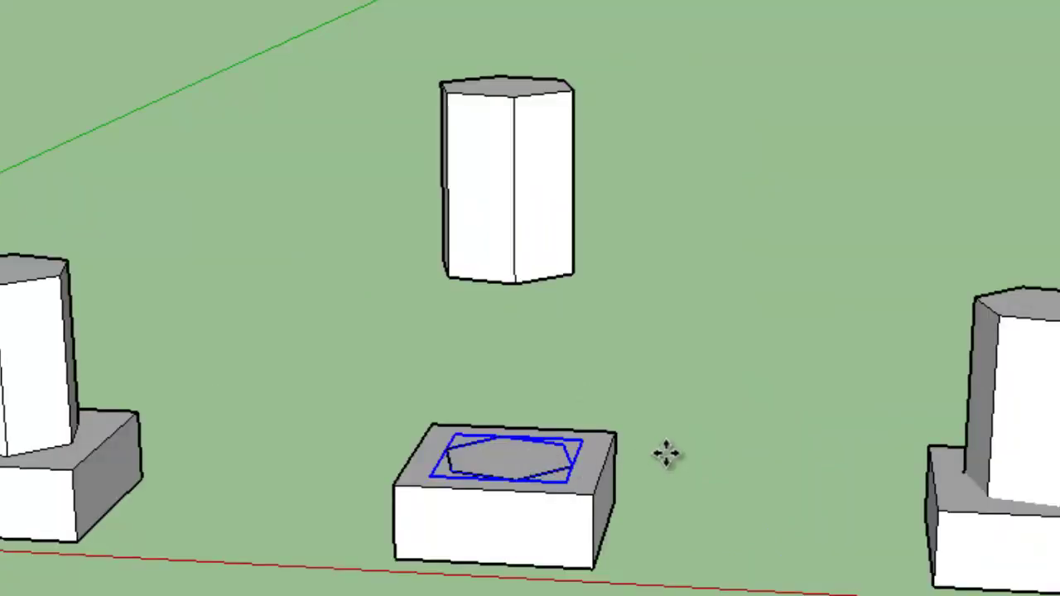
click(665, 451)
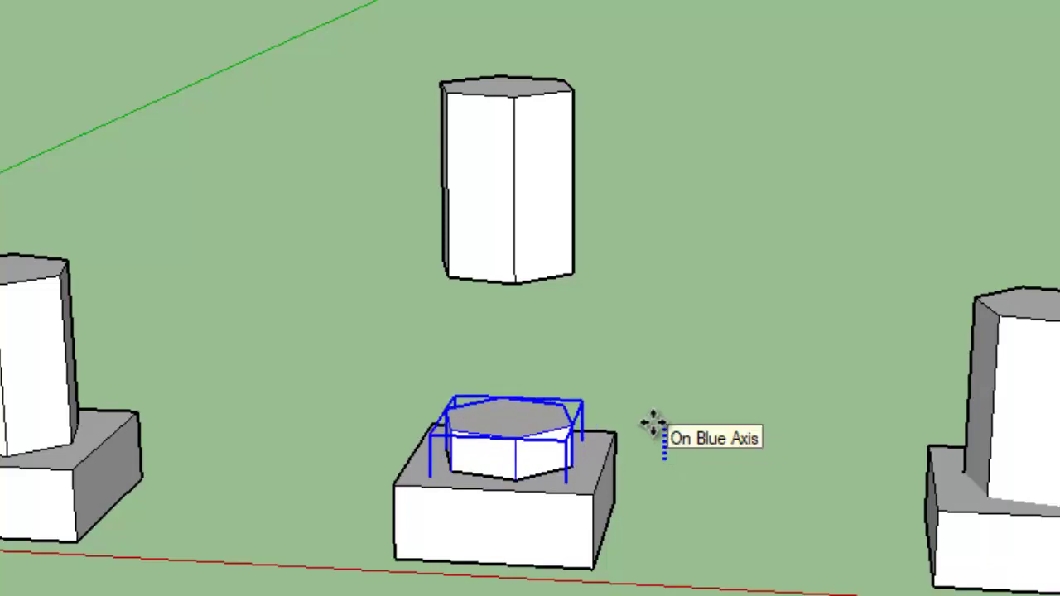
click(660, 351)
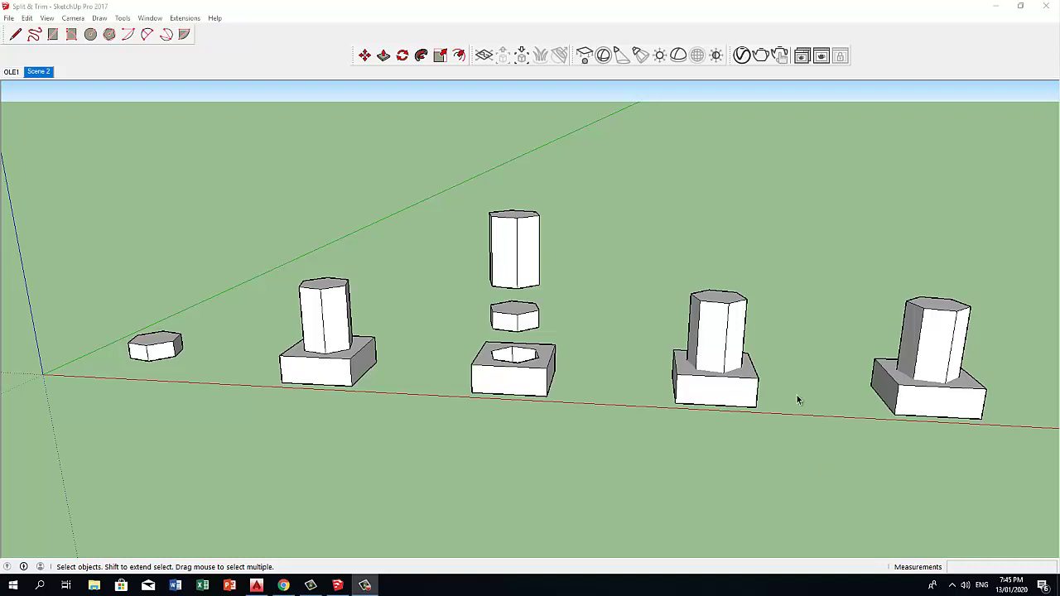
click(713, 342)
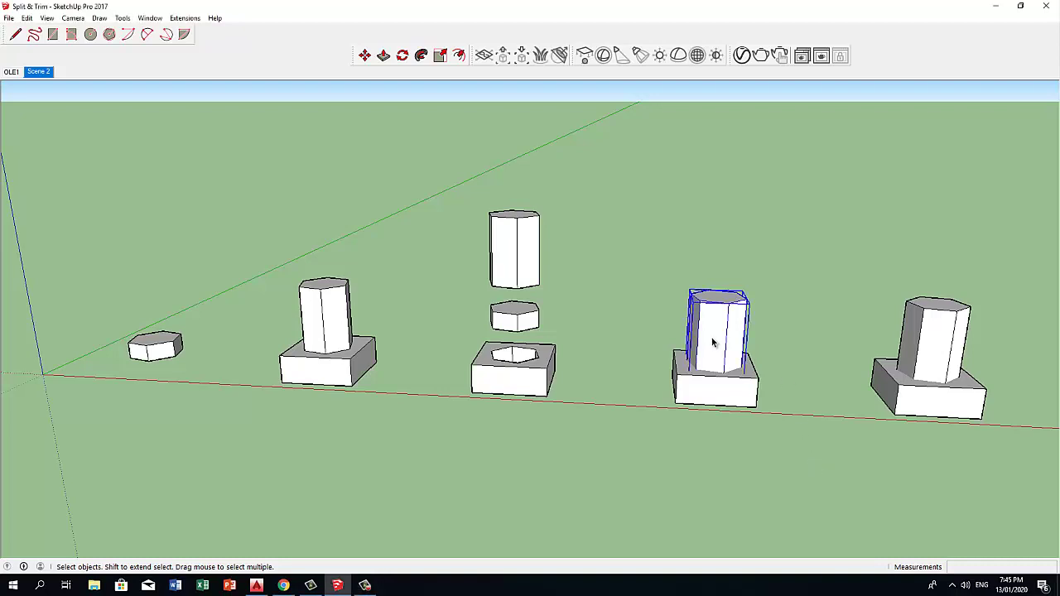
shift+click(732, 403)
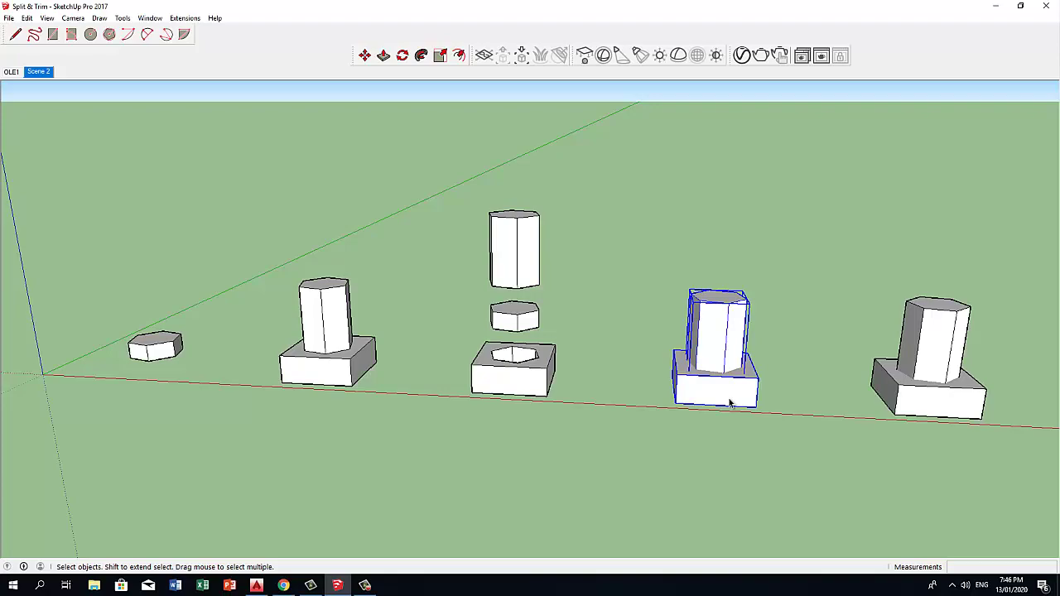
click(122, 17)
mouse_move(163, 154)
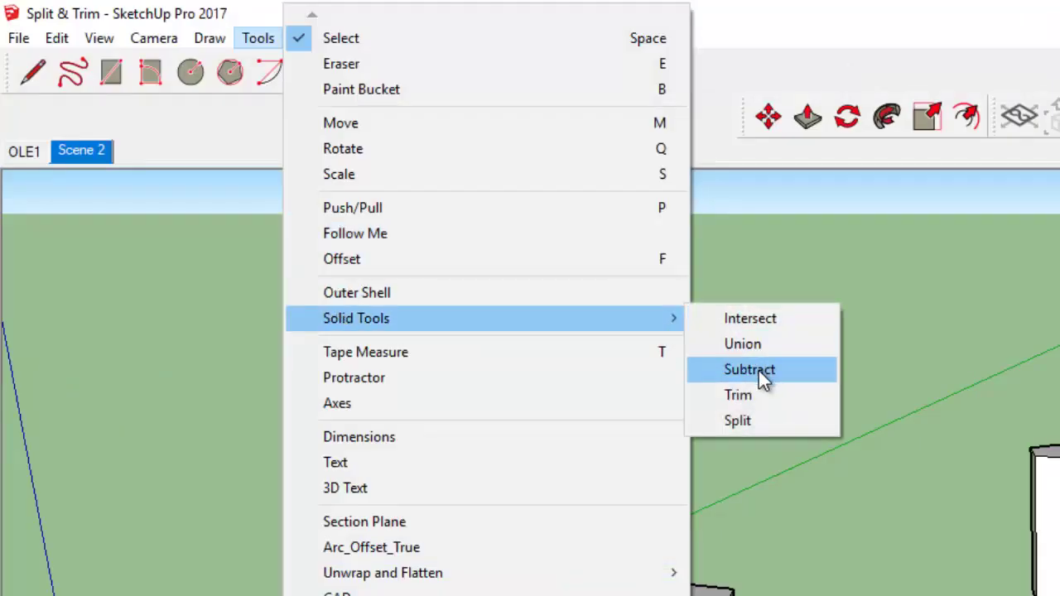
click(789, 362)
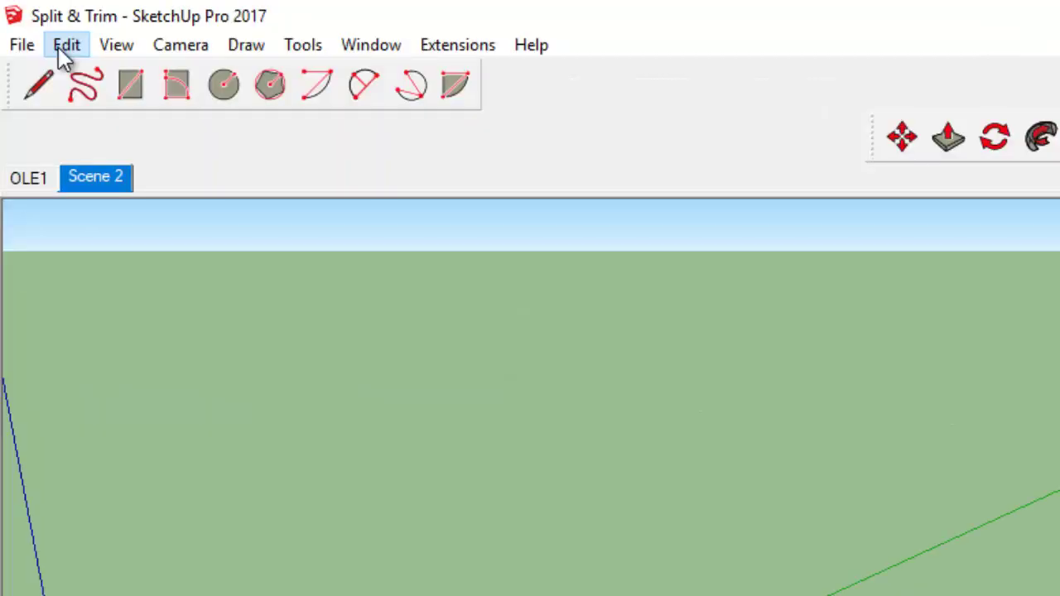
click(25, 19)
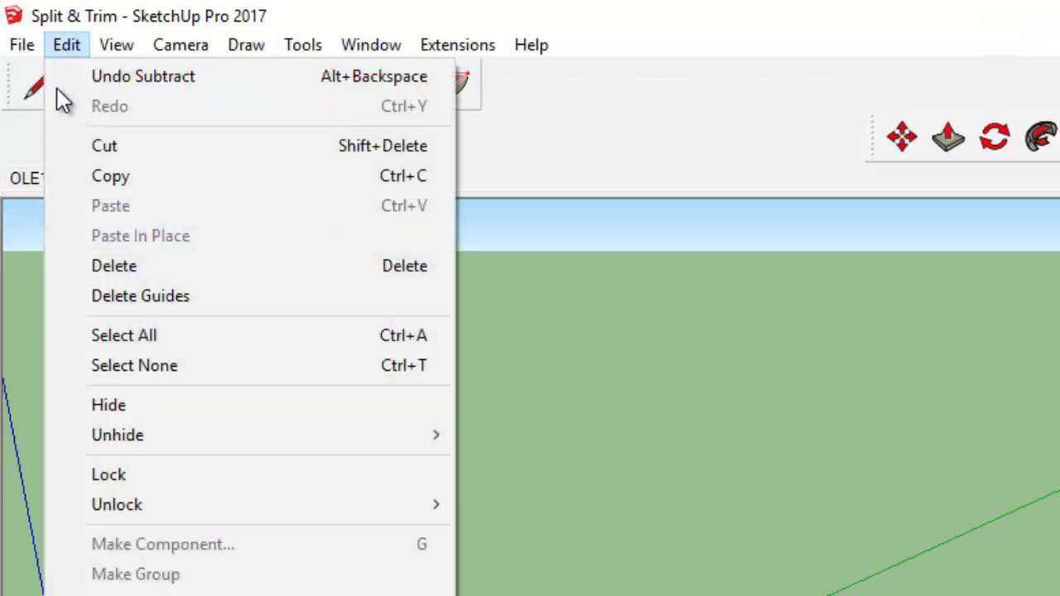
click(133, 75)
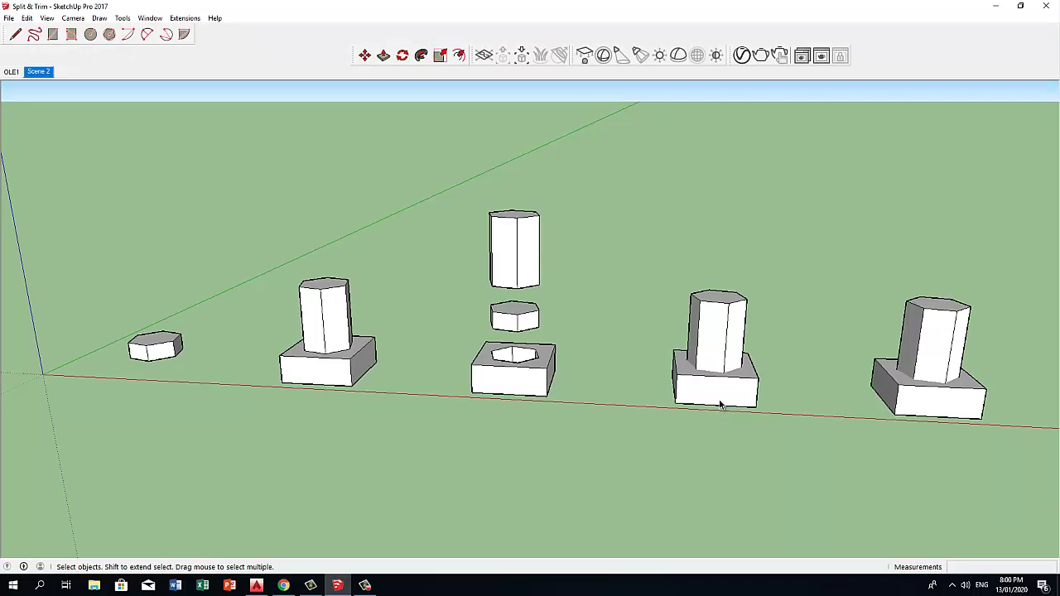
Subtract the fourth hexagonal prism from its base block using Solid Tools Subtract.
click(720, 404)
shift+click(717, 354)
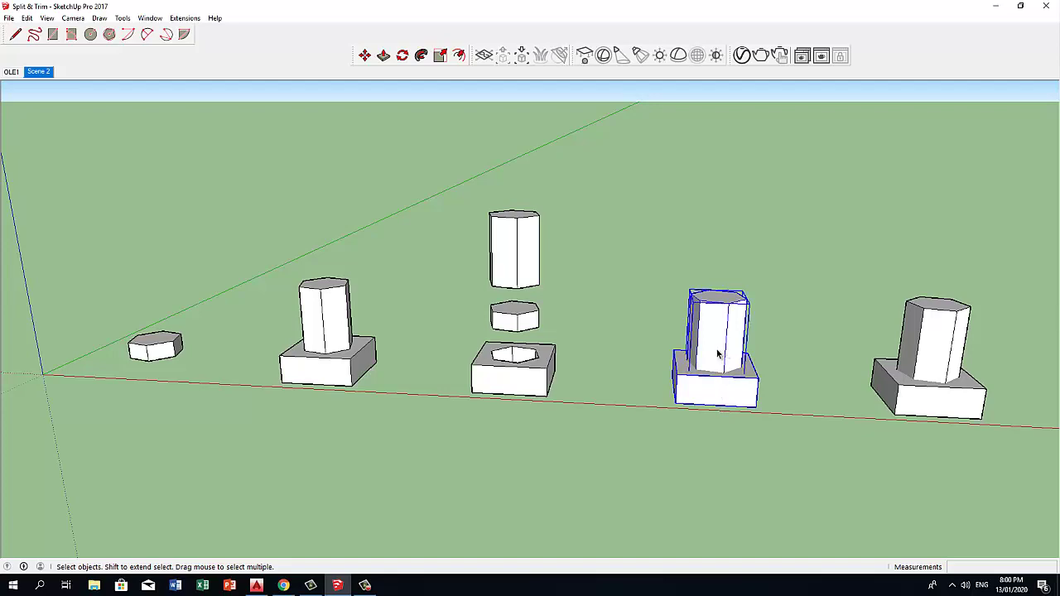
click(122, 18)
mouse_move(315, 153)
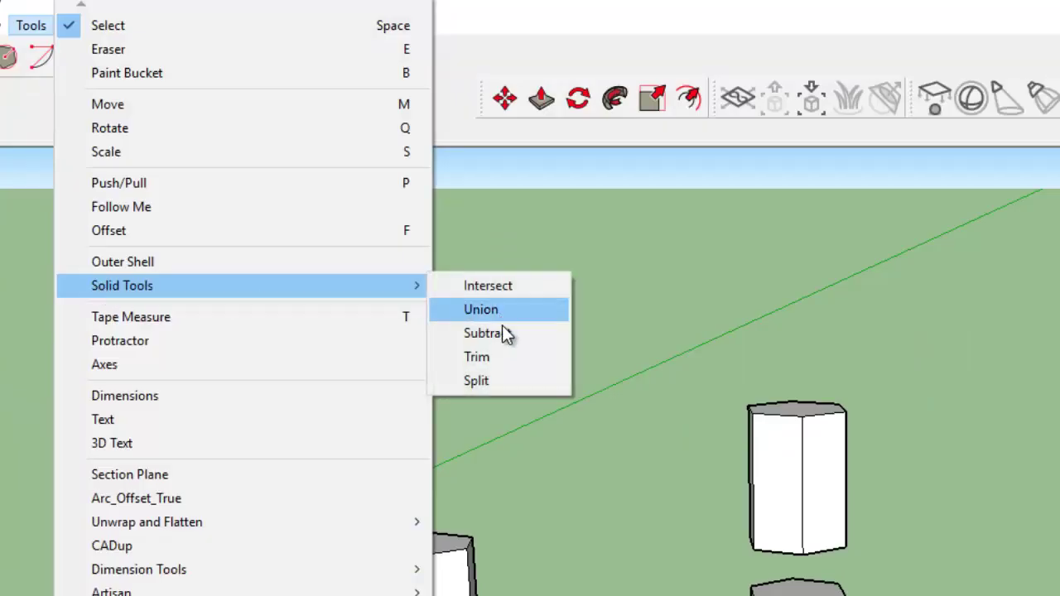
click(501, 333)
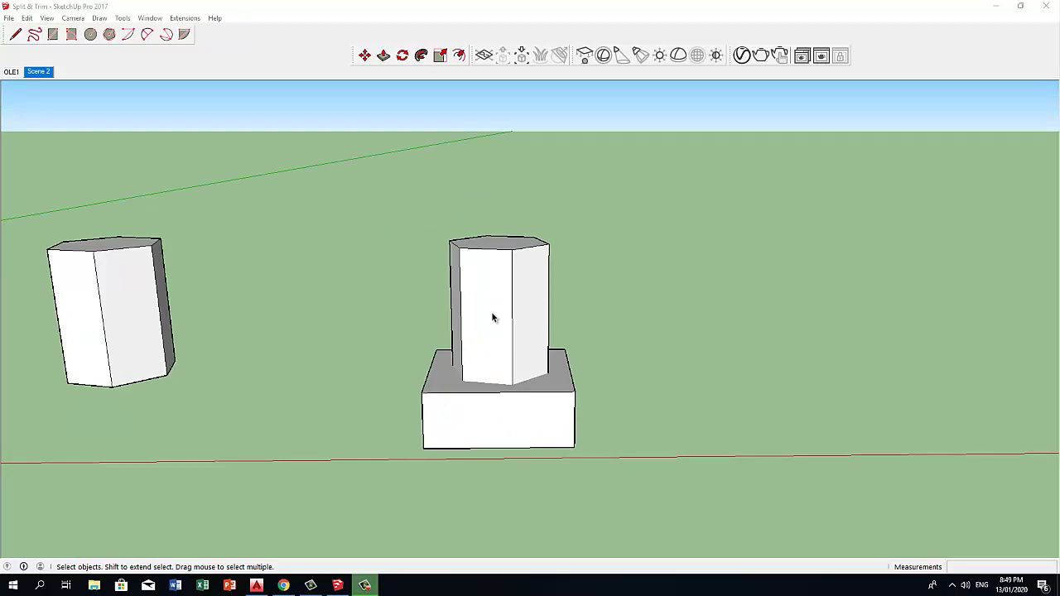
Trim the fifth block with its hexagonal prism, then lift the prism off the block.
click(492, 315)
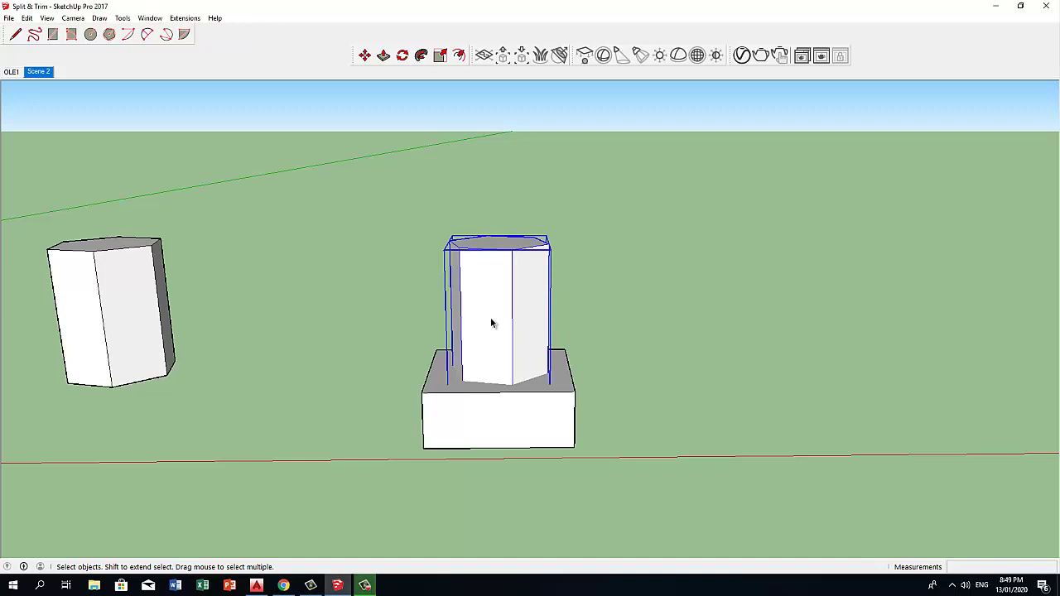
shift+click(474, 418)
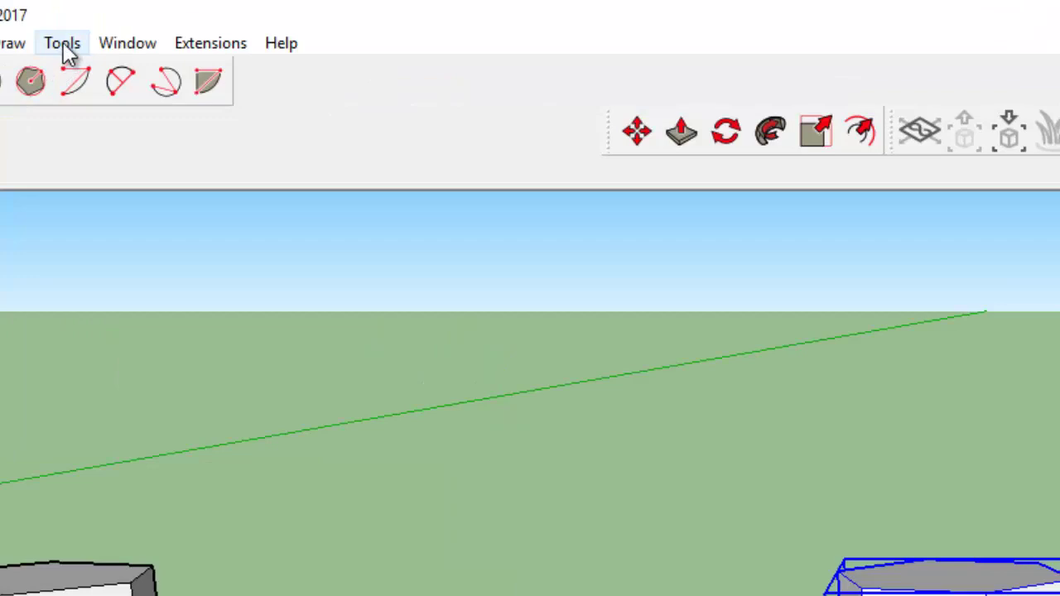
click(120, 19)
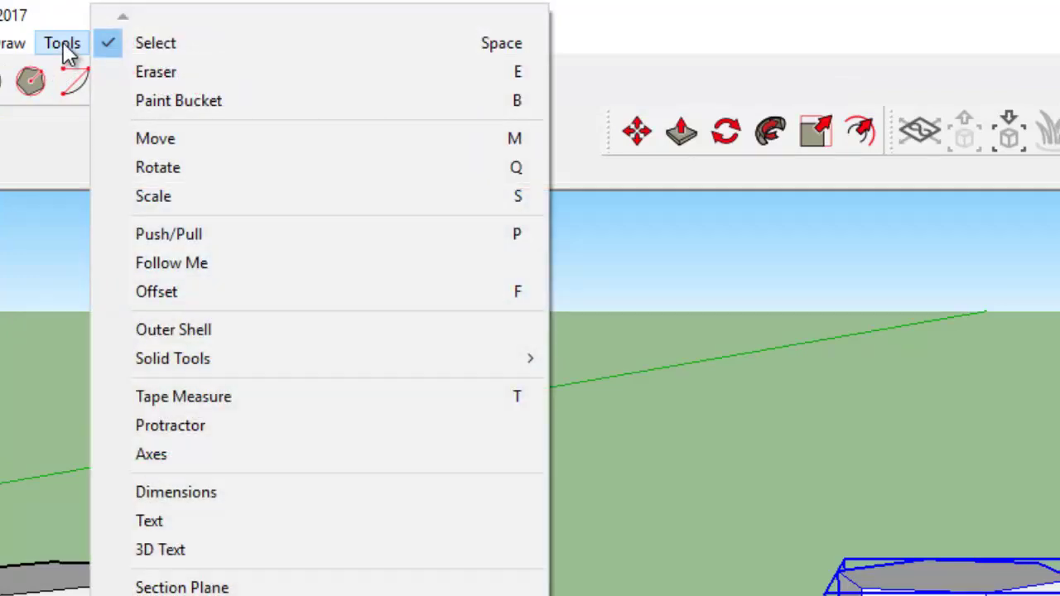
mouse_move(116, 365)
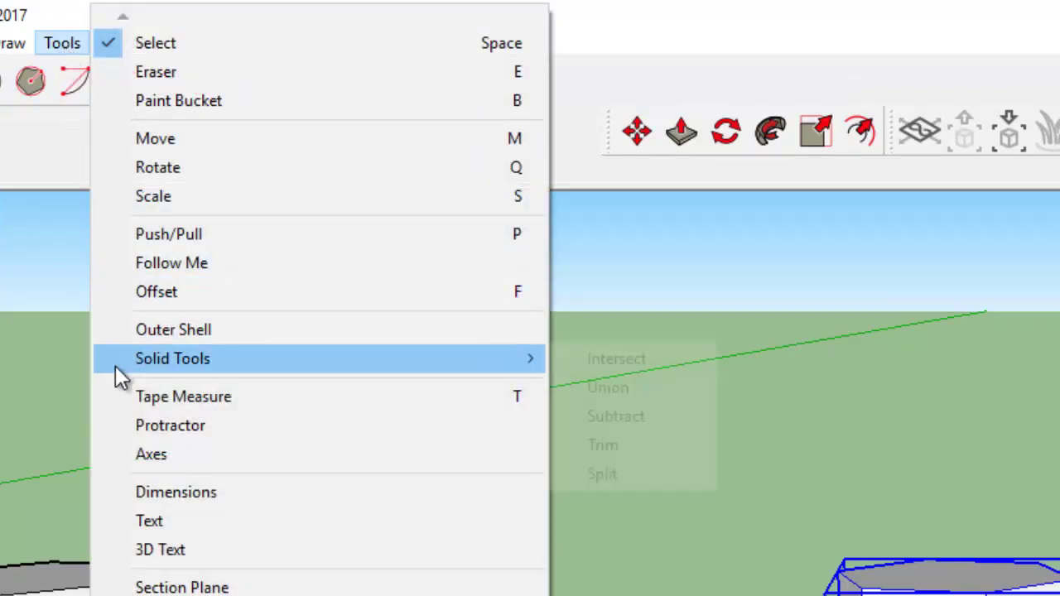
click(628, 446)
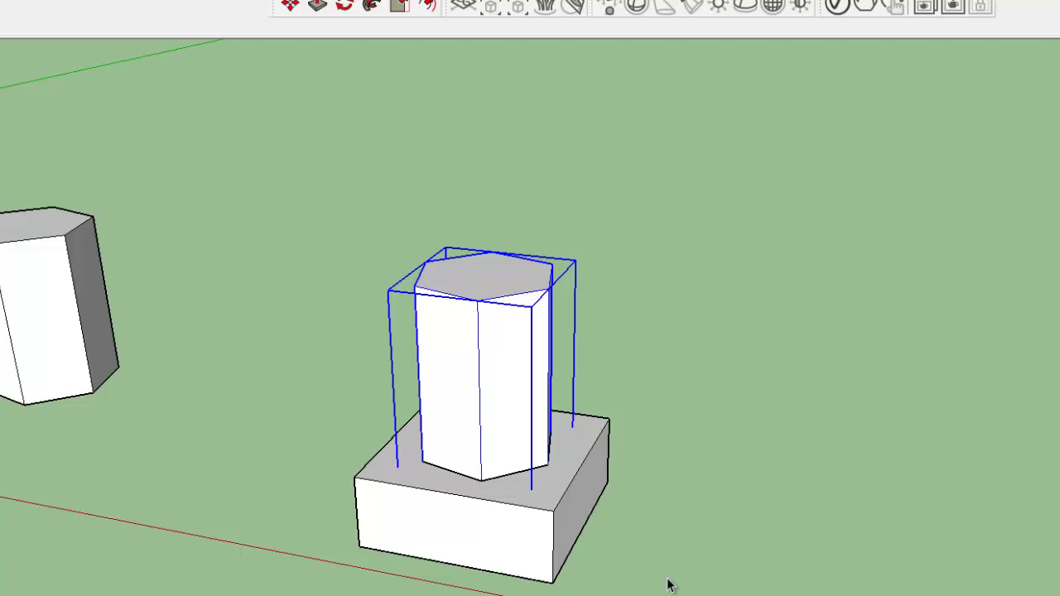
key(m)
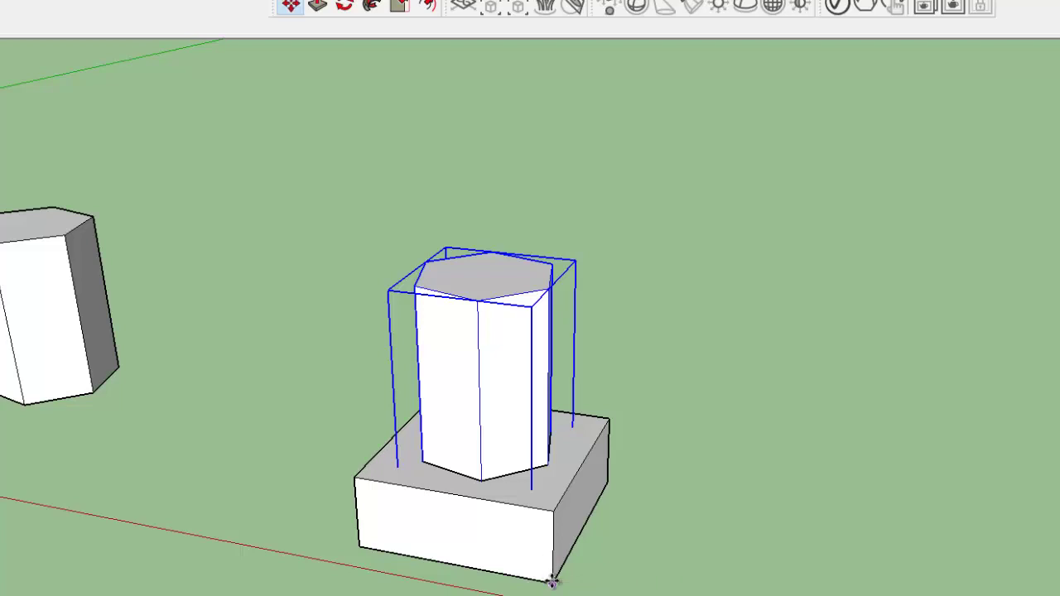
click(552, 580)
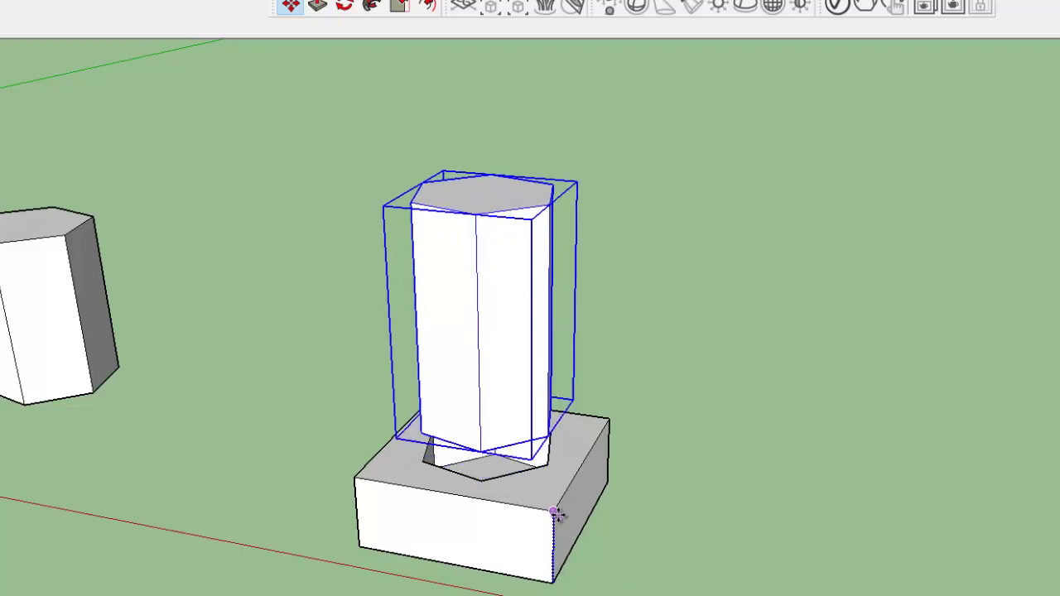